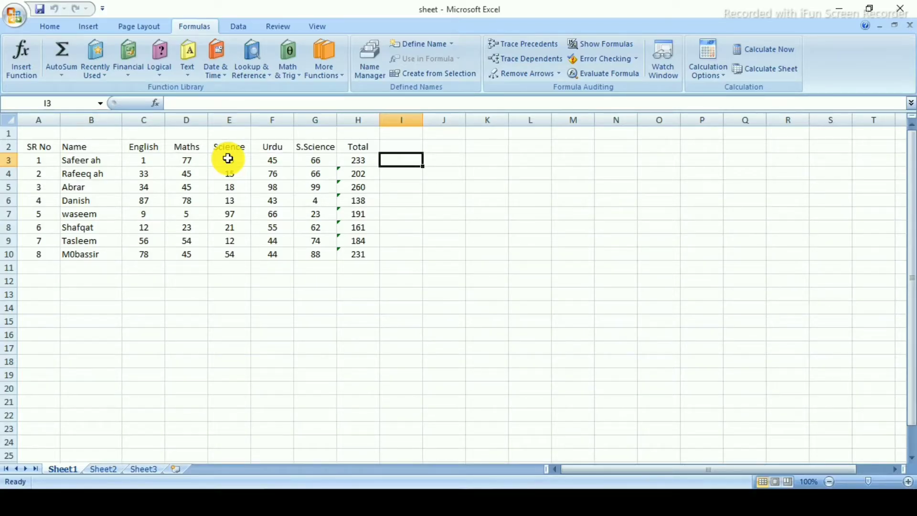
# Step: Open the AutoSum drop-down listing Sum, Average, Count Numbers, Max and Min
pyautogui.click(62, 75)
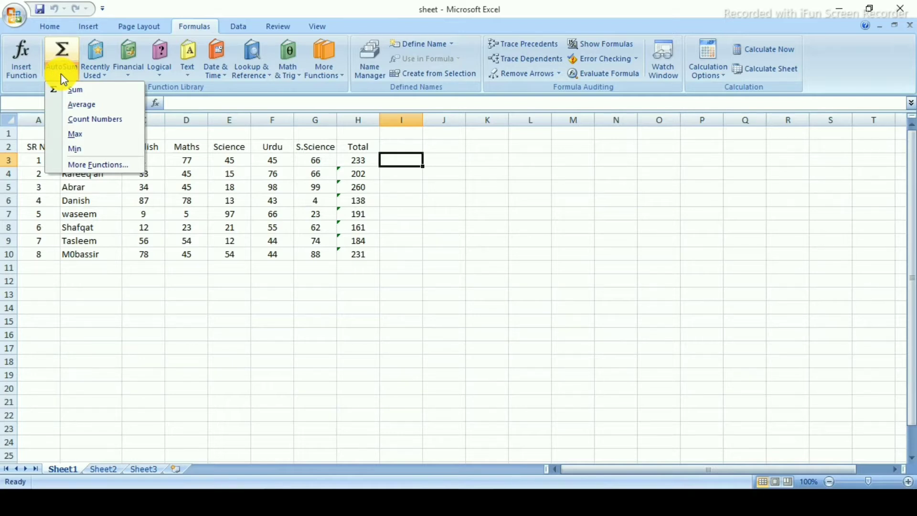
pyautogui.click(190, 27)
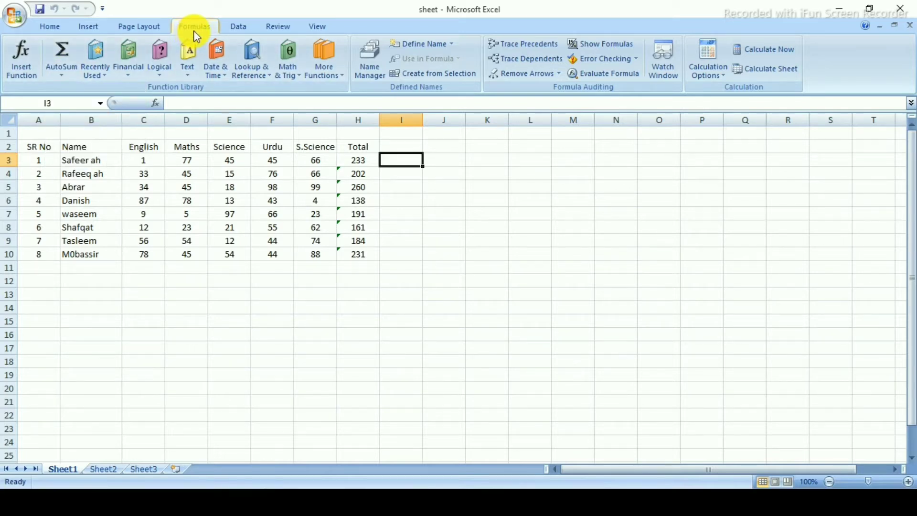
pyautogui.click(66, 76)
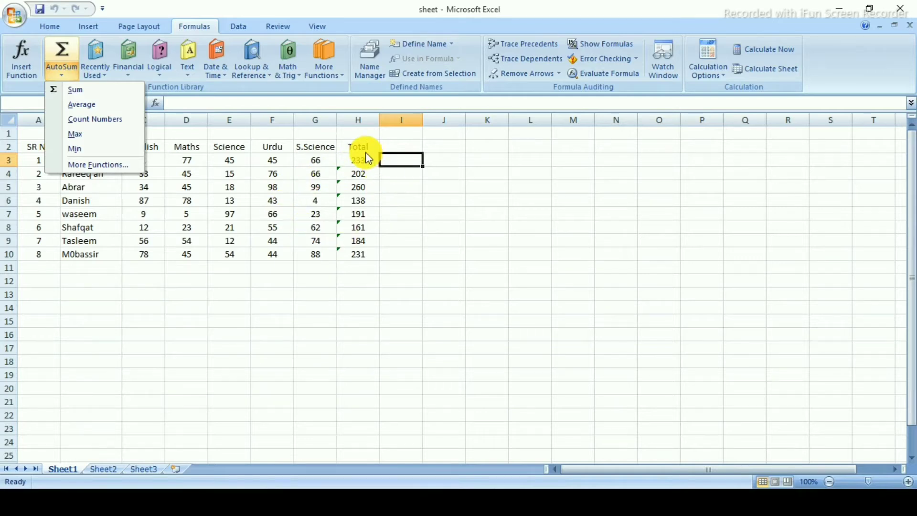
# Step: Put an AVERAGE of C3:H3 in I3 showing 77.83333, then reopen AutoSum from J3
pyautogui.click(117, 108)
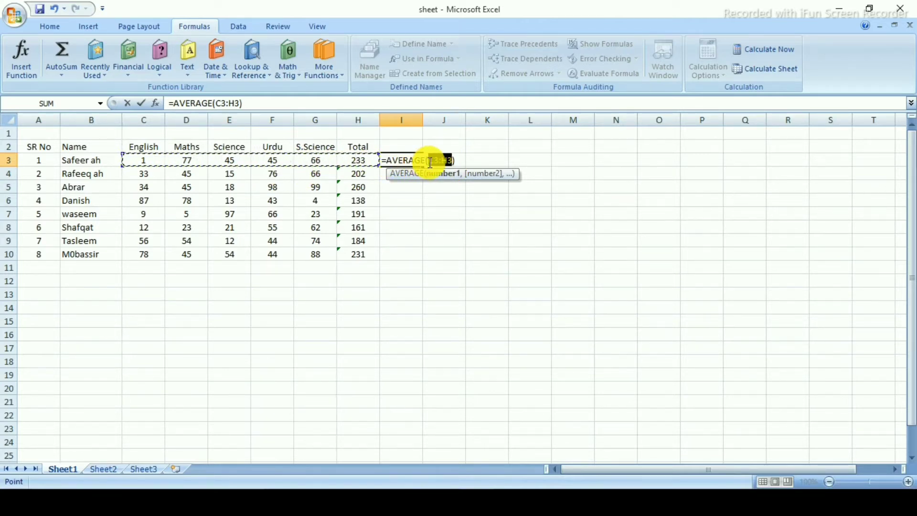
pyautogui.press('Return')
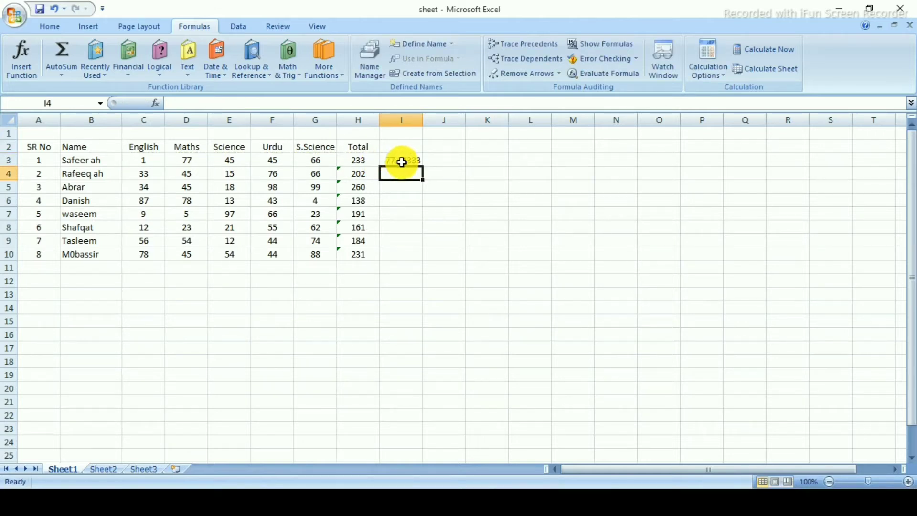
pyautogui.click(441, 161)
pyautogui.click(61, 75)
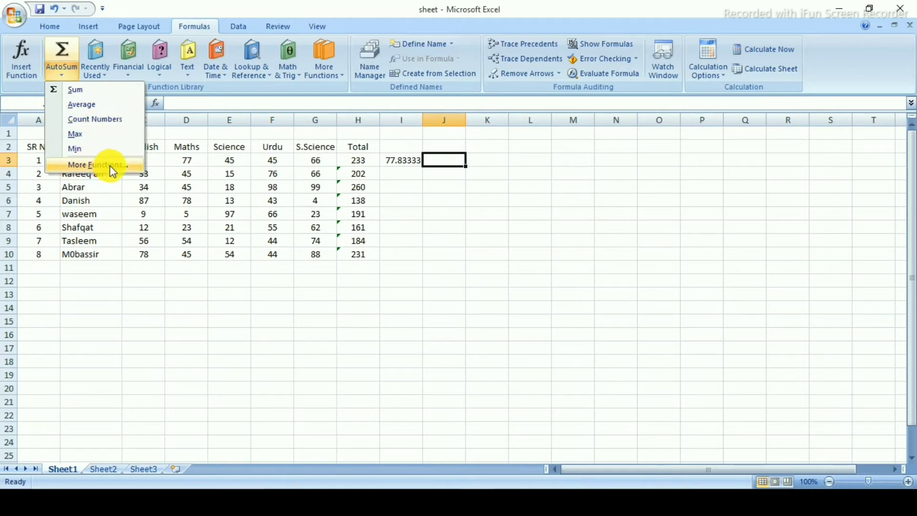
# Step: Open Insert Function via More Functions and cancel it, leaving J3 empty
pyautogui.click(92, 166)
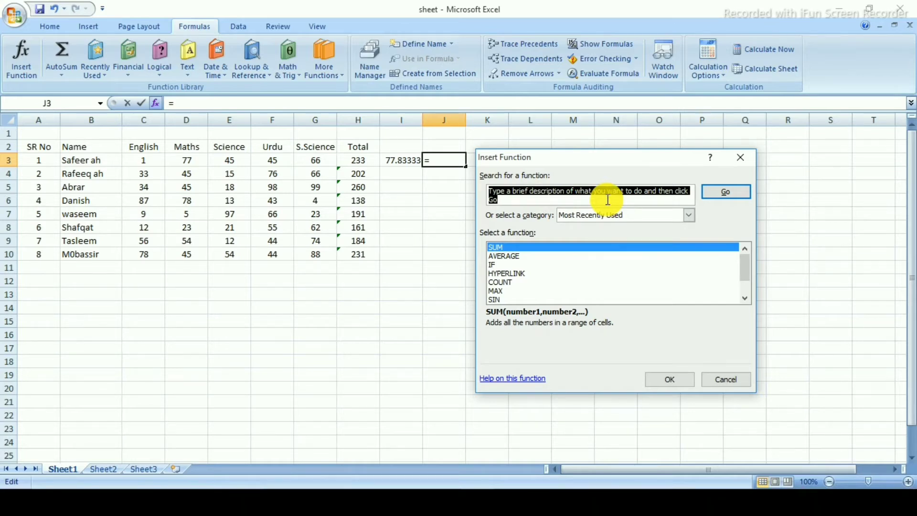
pyautogui.press('Escape')
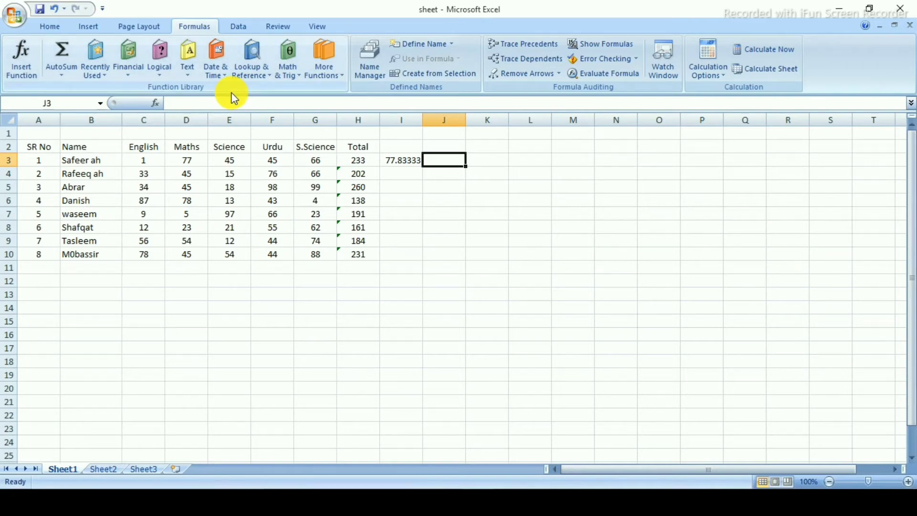
pyautogui.click(106, 76)
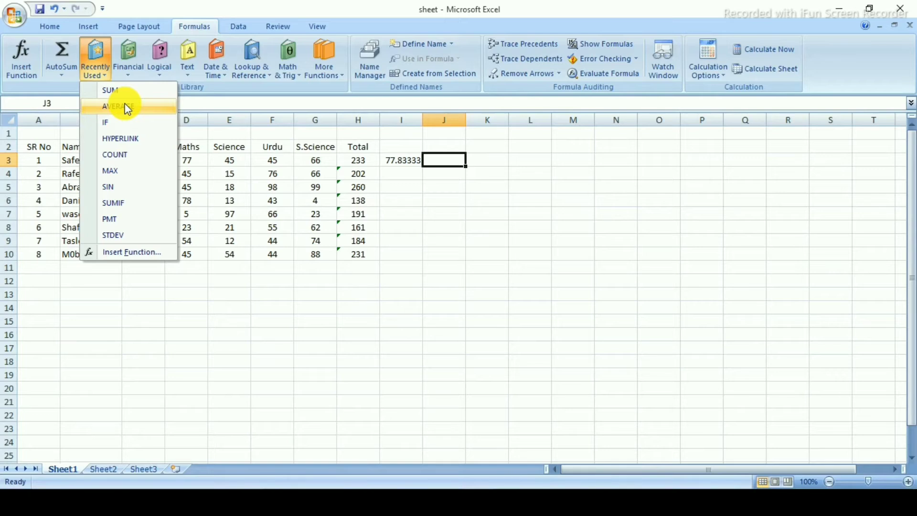
pyautogui.click(121, 76)
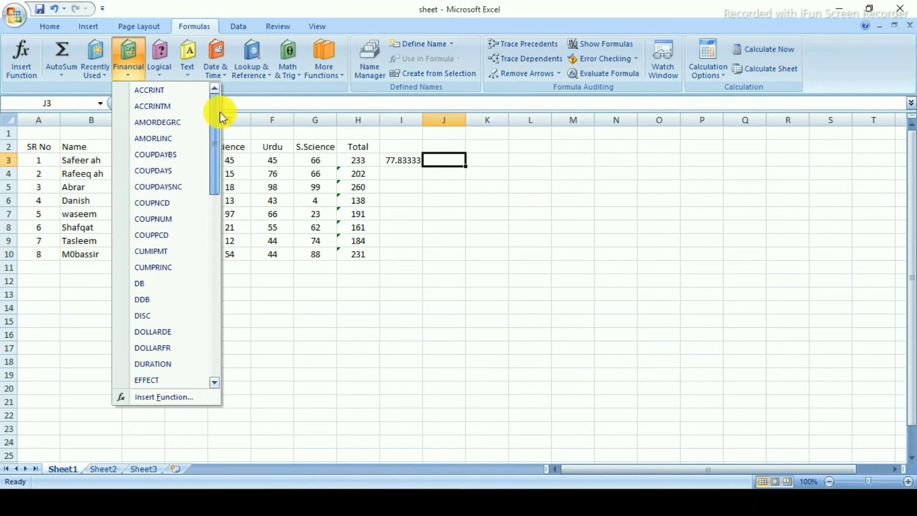
pyautogui.moveTo(219, 113); pyautogui.dragTo(203, 291)
pyautogui.click(159, 72)
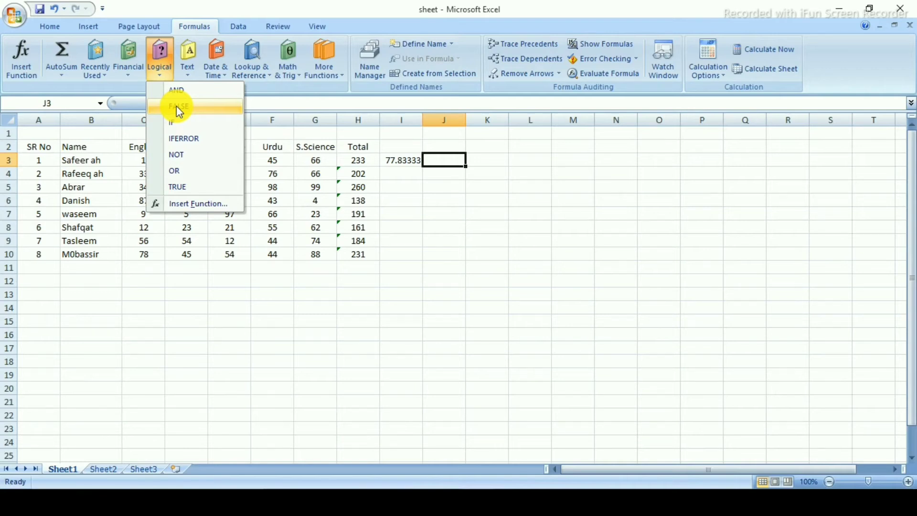
pyautogui.click(444, 201)
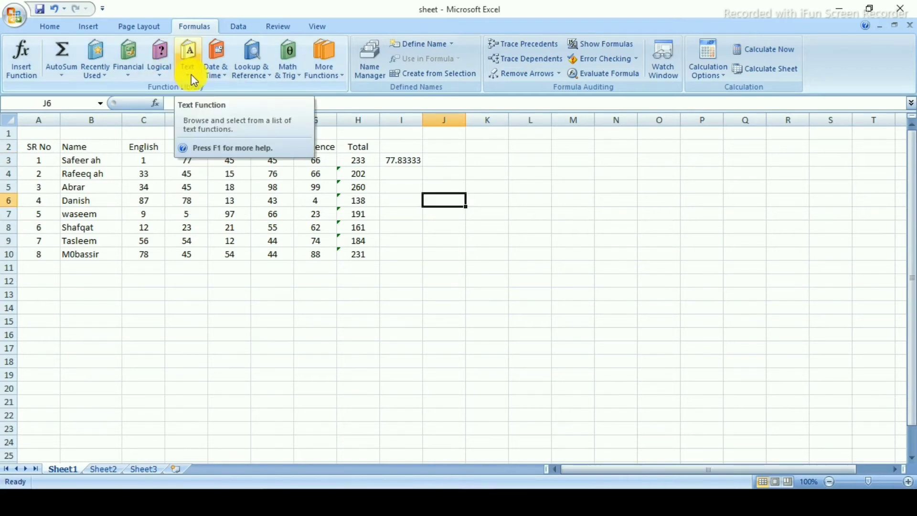
# Step: Browse the Text functions list, then enter the word 'Computer' in J6
pyautogui.click(191, 74)
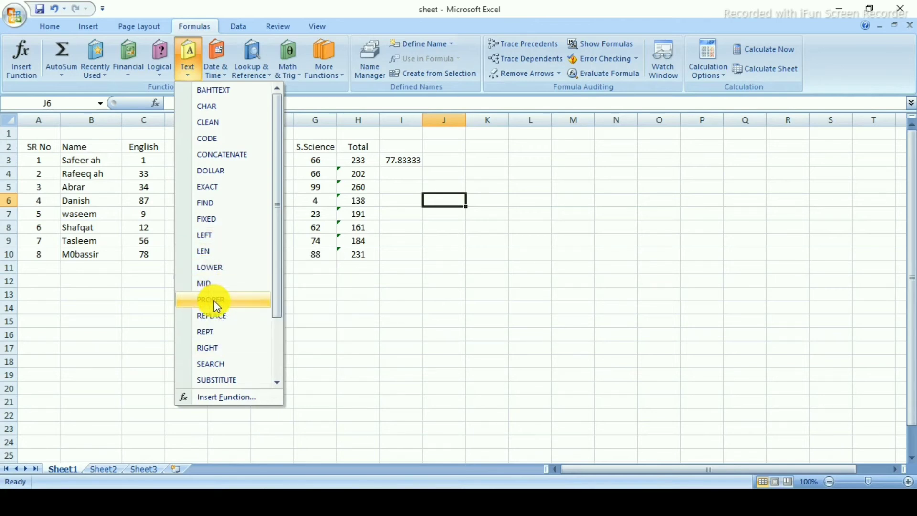
pyautogui.click(456, 207)
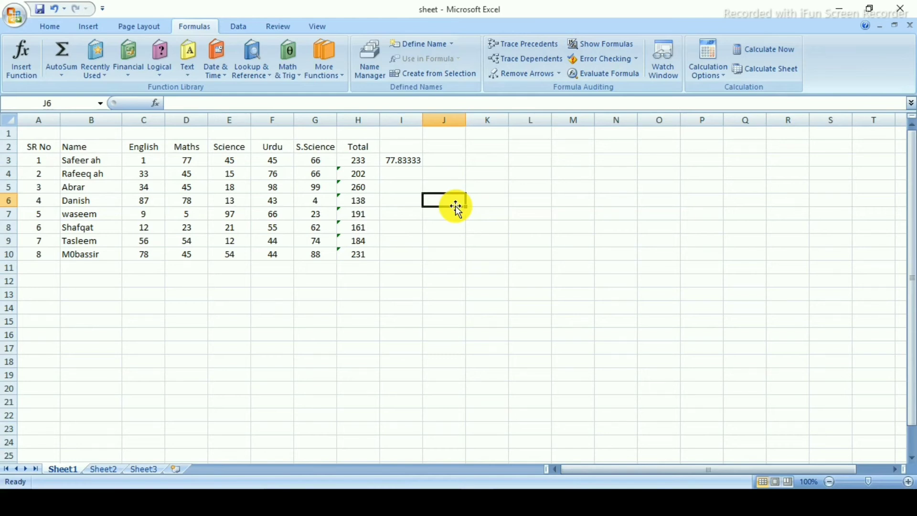
pyautogui.write('Computer')
pyautogui.press('Return')
pyautogui.press('Return')
pyautogui.press('Return')
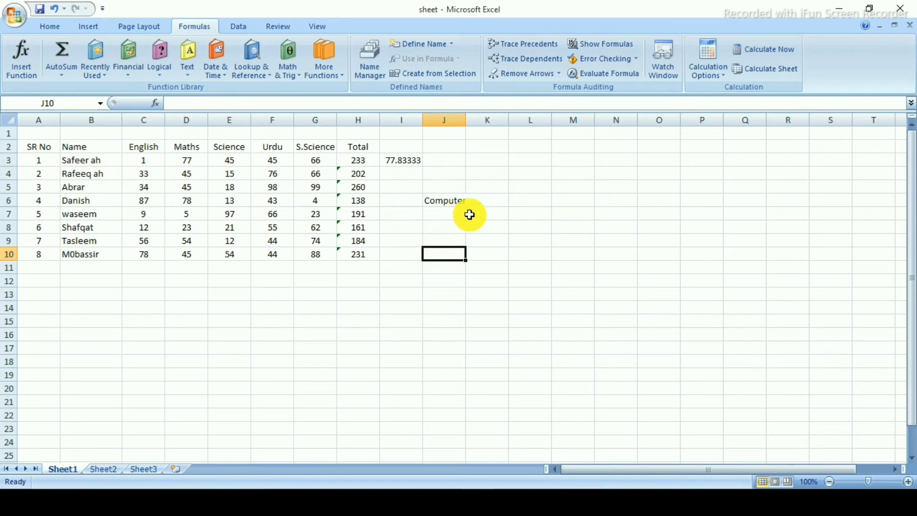
# Step: Insert a LEFT formula in J10 with Text j6 and Num_chars 3, showing 'Com'
pyautogui.click(185, 79)
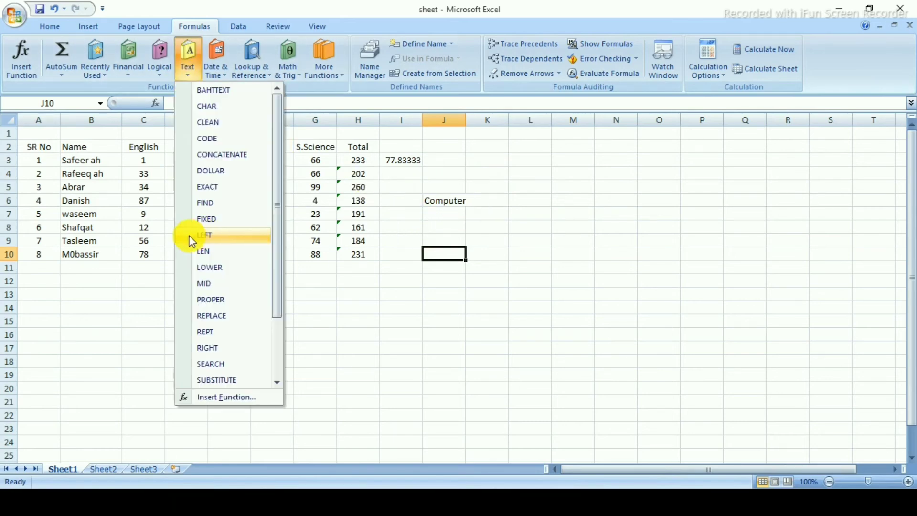
pyautogui.click(220, 236)
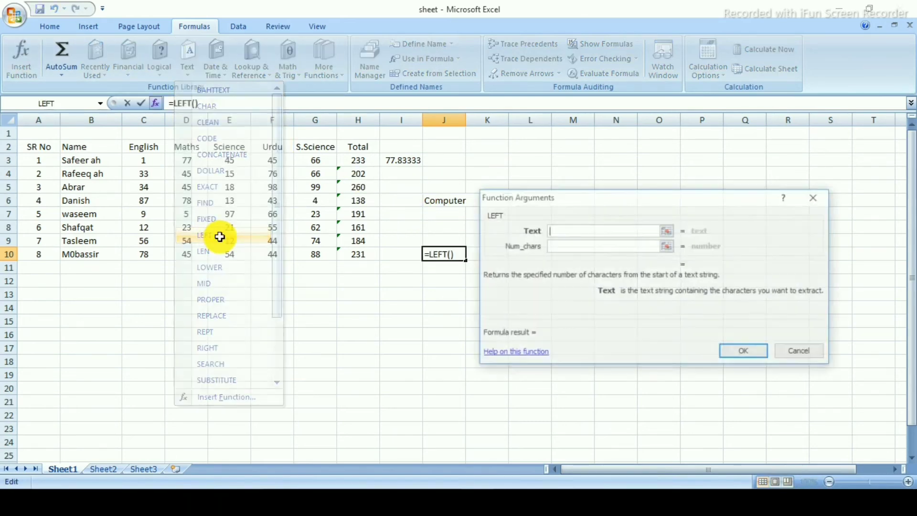
pyautogui.moveTo(644, 200); pyautogui.dragTo(657, 184)
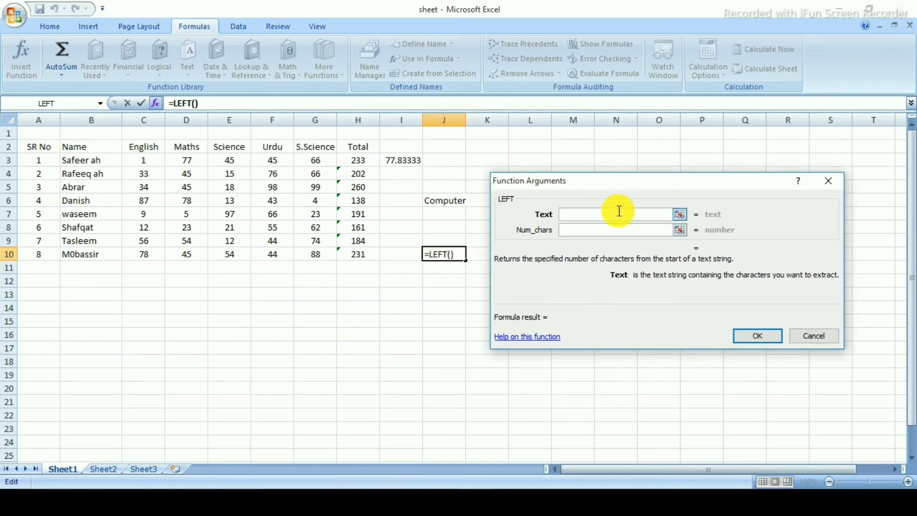
pyautogui.write('j6')
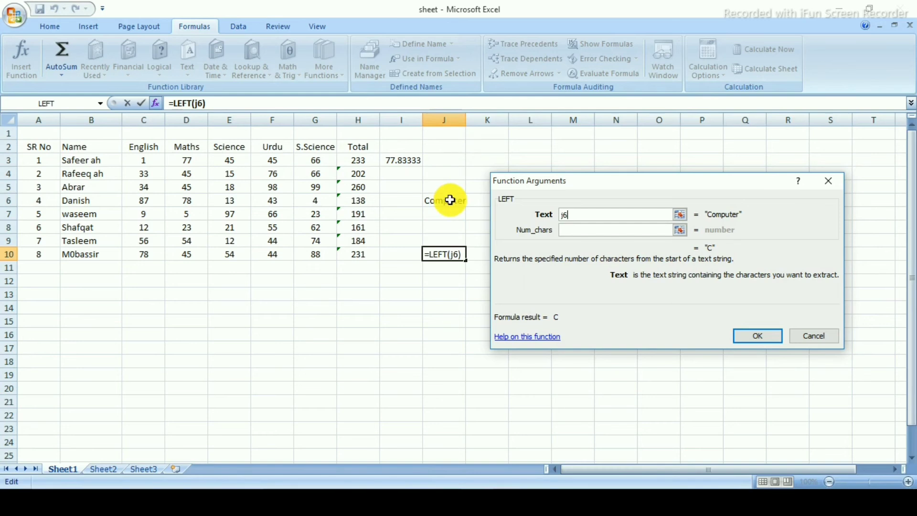
pyautogui.click(570, 229)
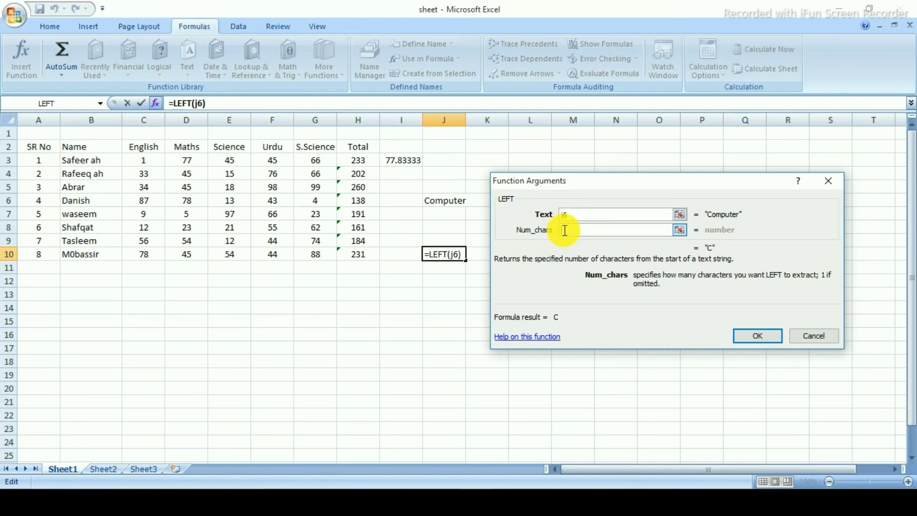
pyautogui.write('3')
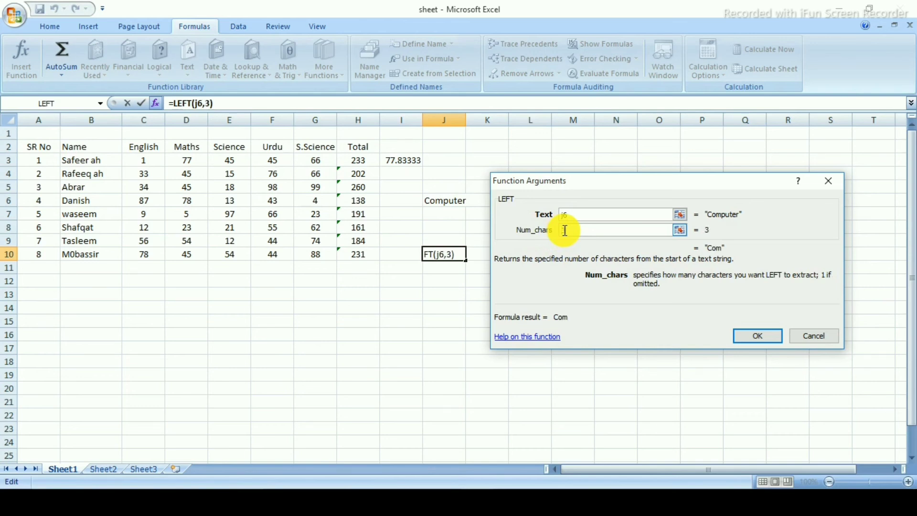
pyautogui.click(764, 337)
pyautogui.hotkey('alt', 'm')
pyautogui.press('t')
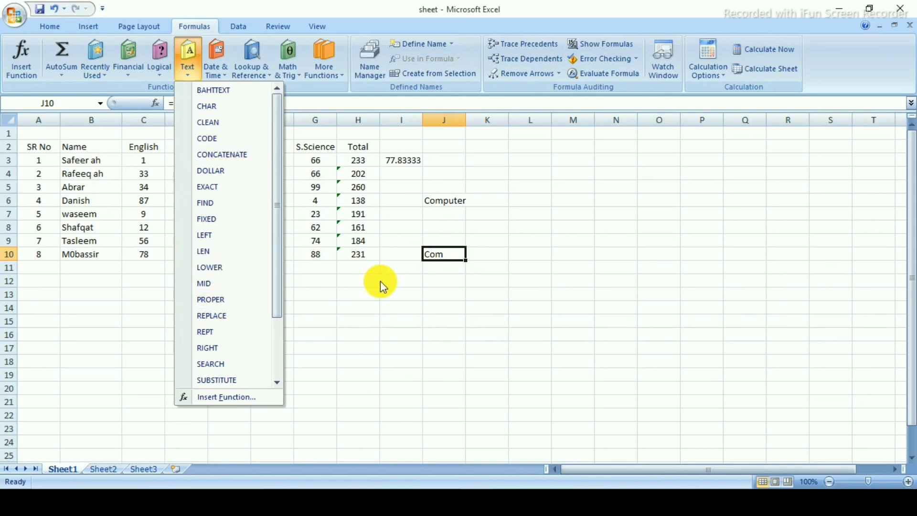
# Step: Close the Text functions drop-down, leaving 'Com' in J10
pyautogui.click(200, 82)
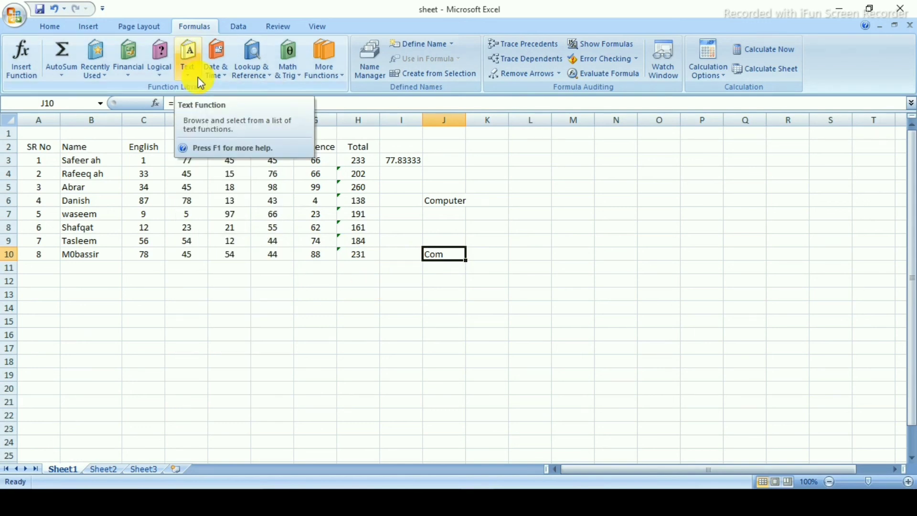